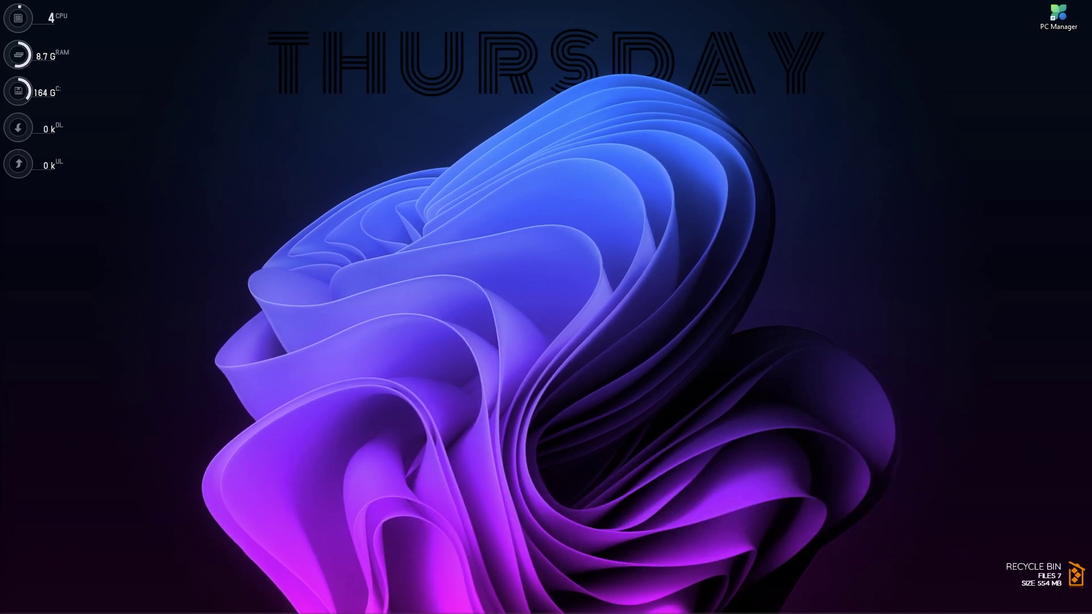
# - Launch PC Manager and run Boost, clearing 2.3GB of temporary files and dropping memory to 44%
pyautogui.doubleClick(1058, 14)
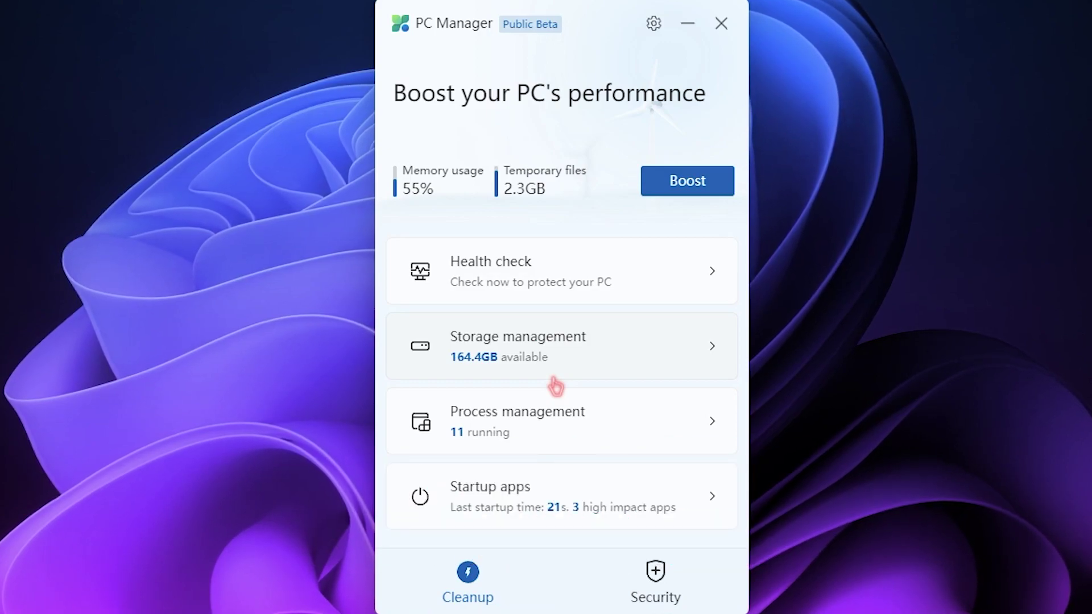
pyautogui.click(681, 181)
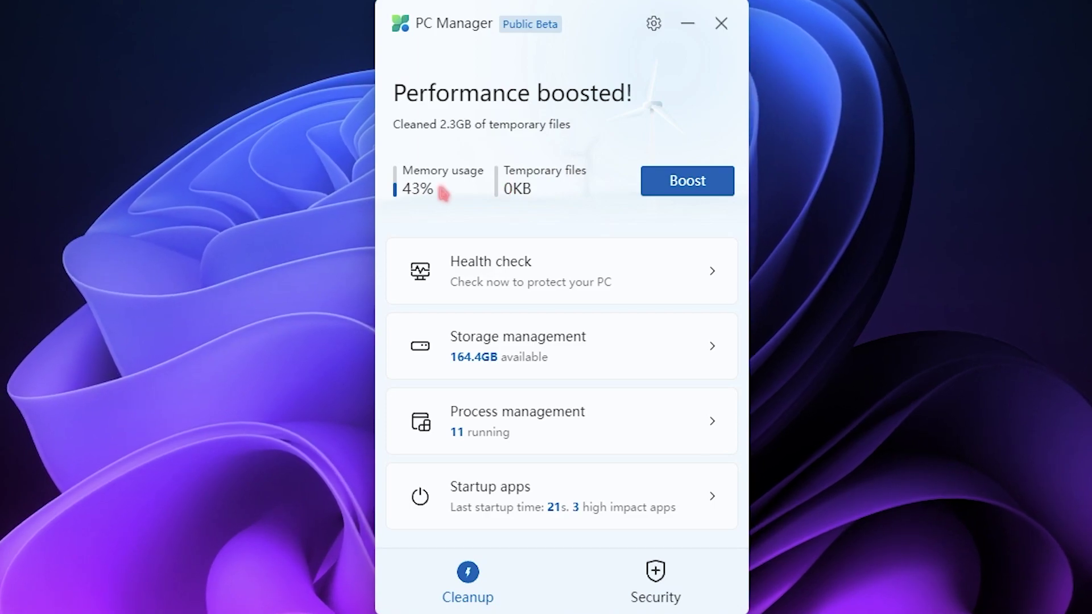
# - Run a health check that clears the 185-place recent file list, then go back home
pyautogui.click(506, 281)
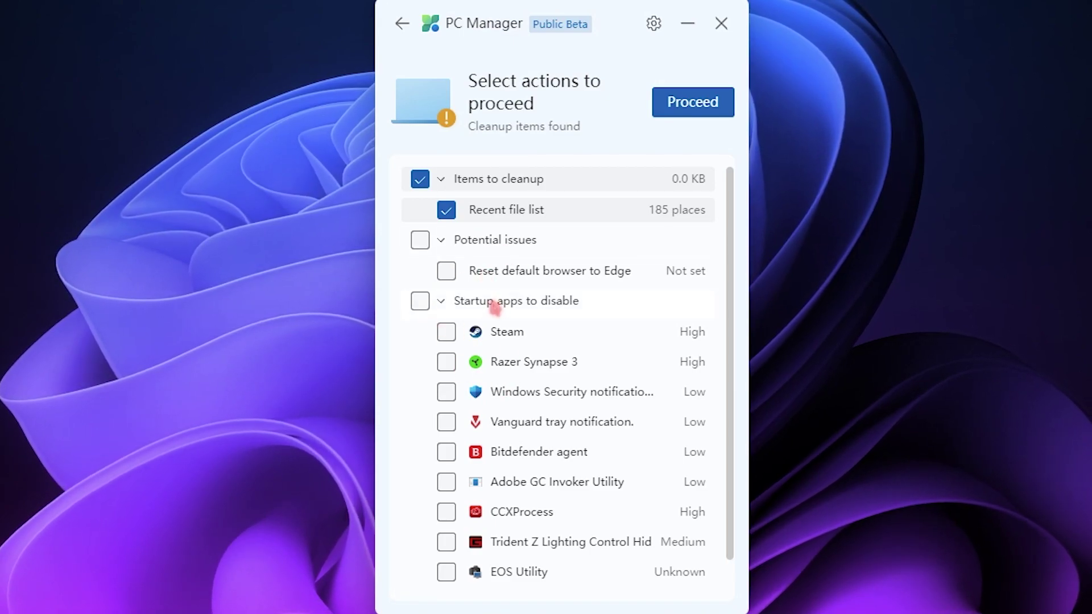
pyautogui.click(688, 102)
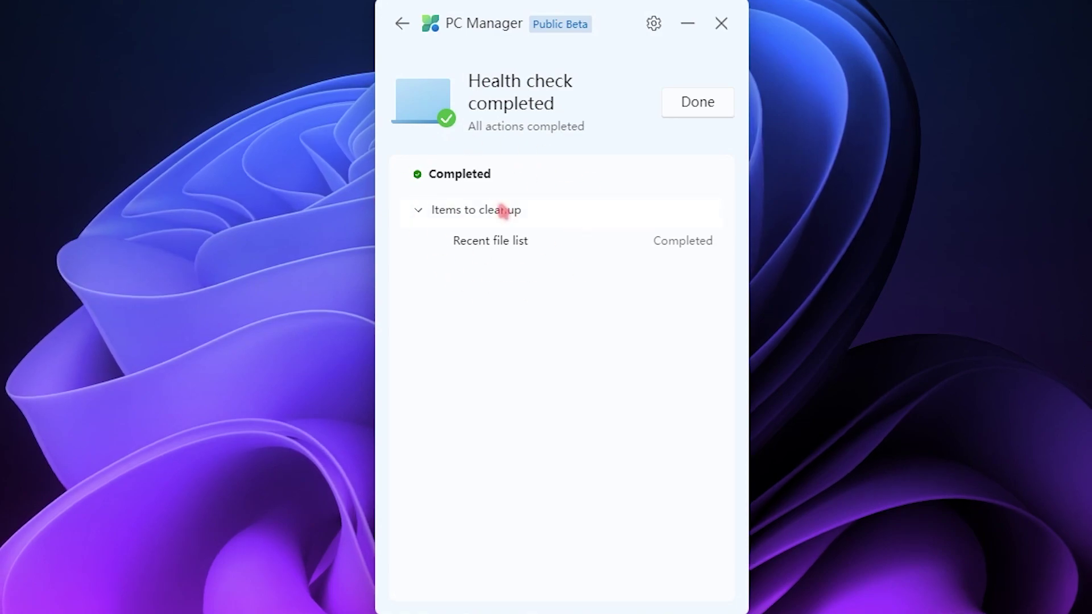
pyautogui.click(402, 24)
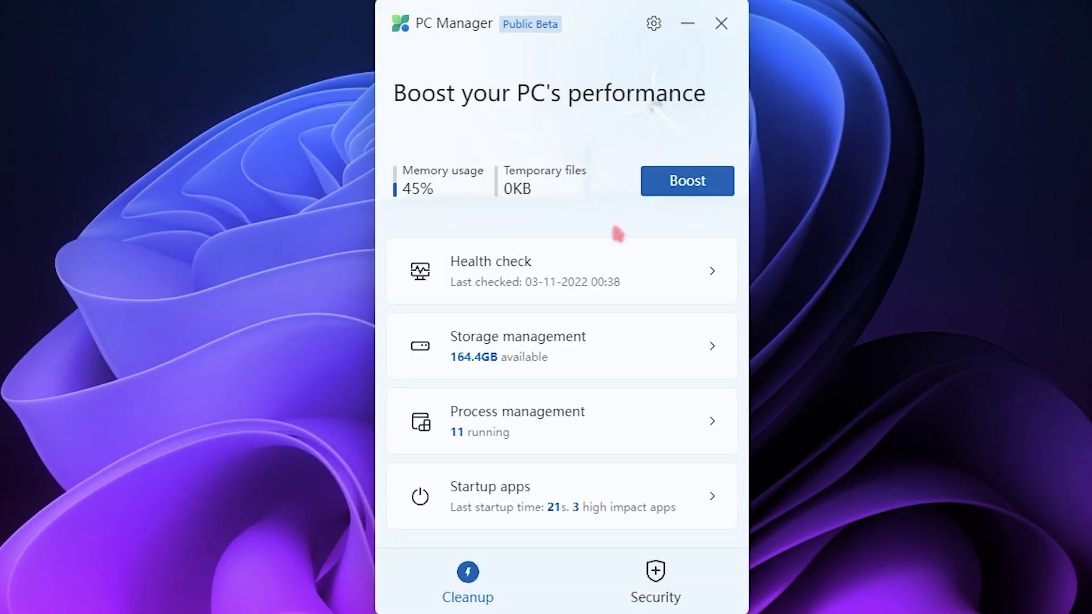
# - In Storage management, list C: drive files larger than 1 GB in File Explorer, then return
pyautogui.click(524, 352)
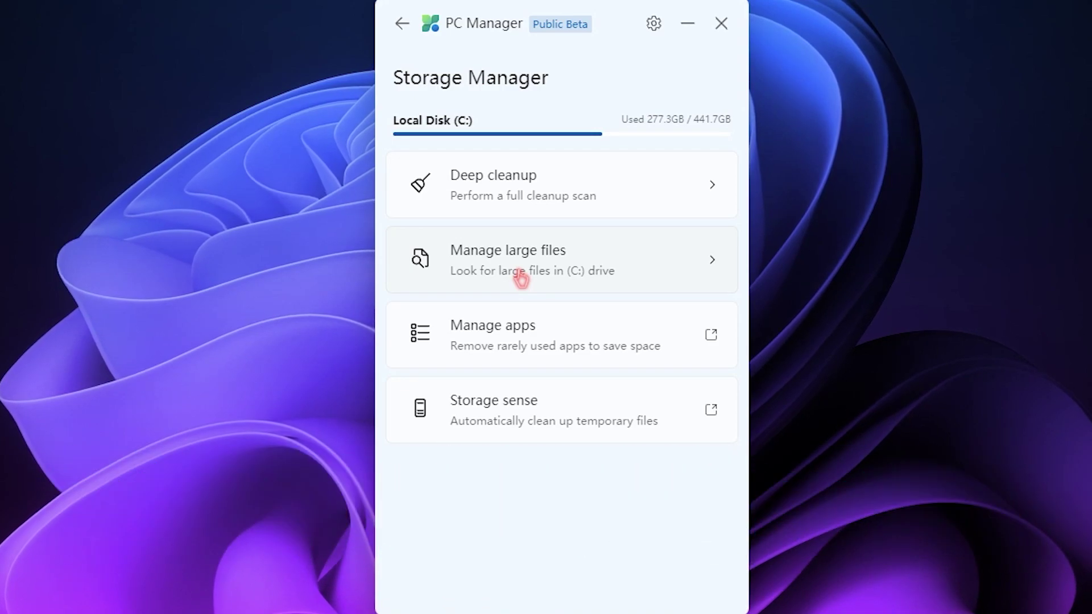
pyautogui.click(512, 250)
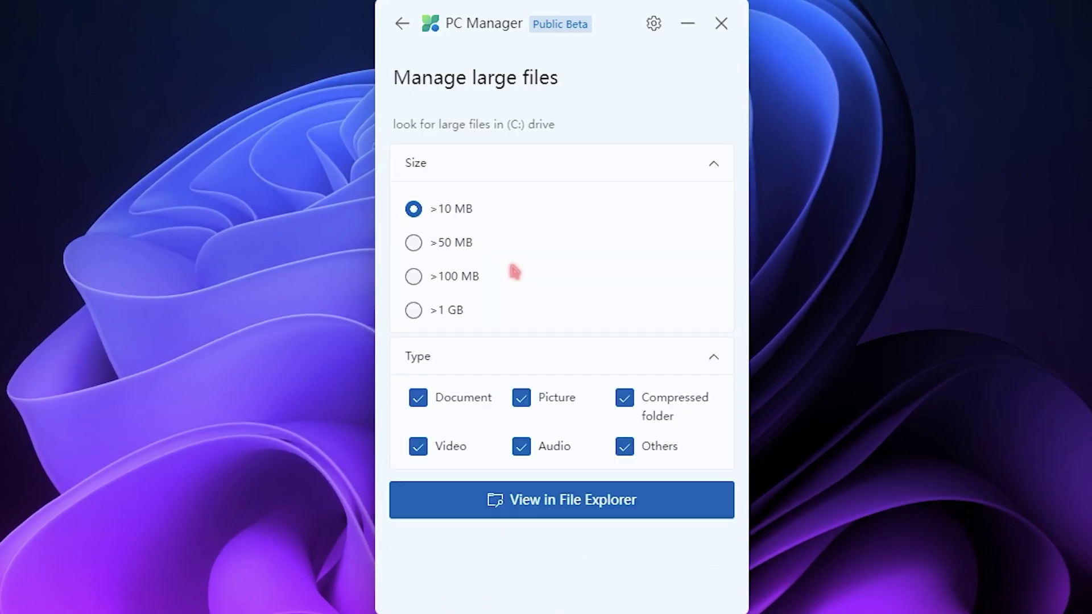
pyautogui.click(417, 313)
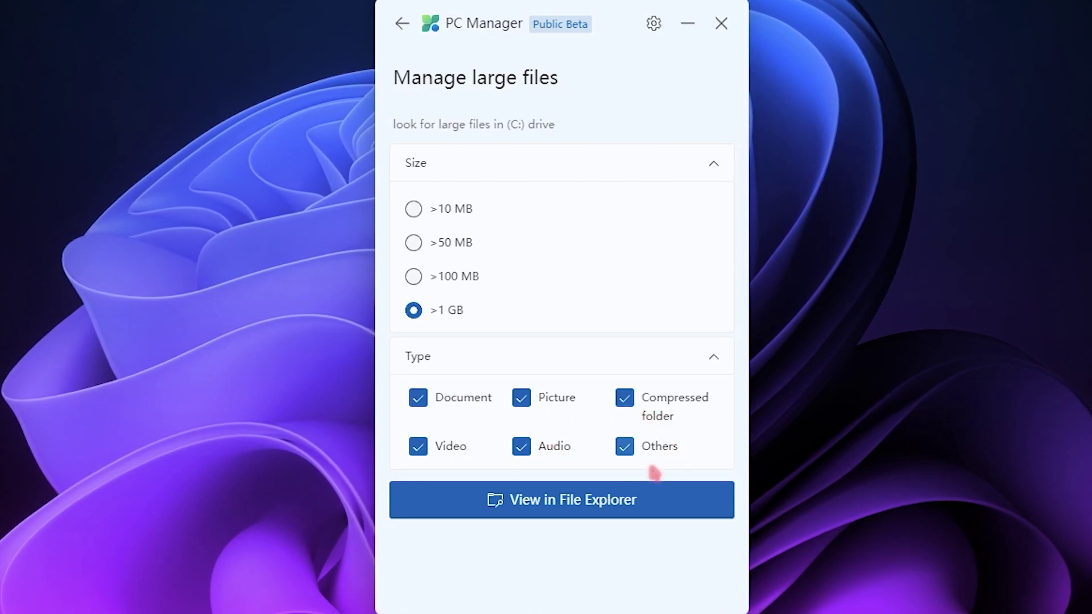
pyautogui.click(581, 511)
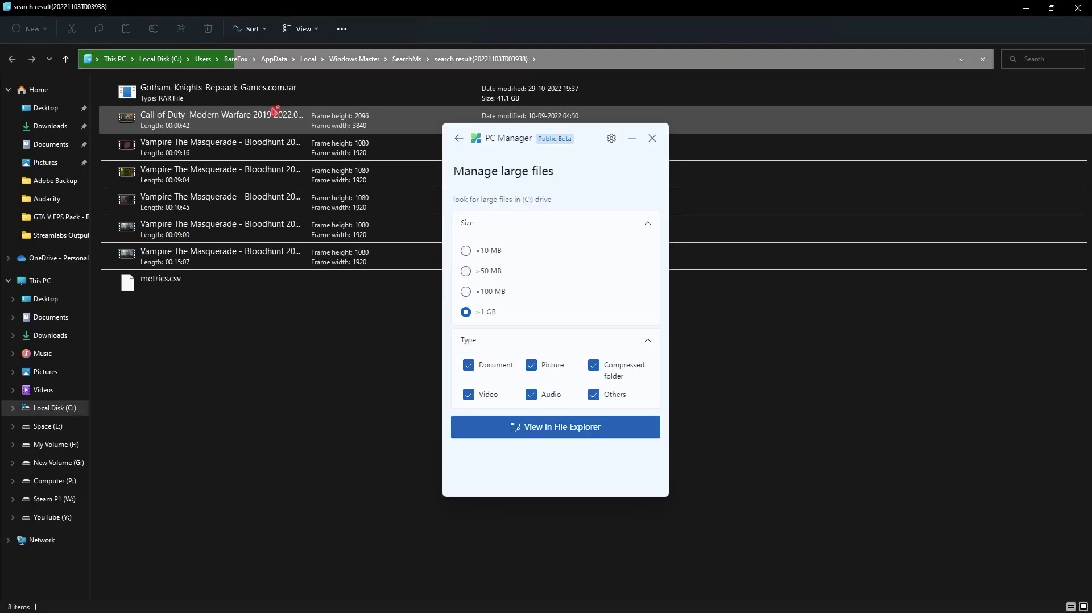
pyautogui.click(631, 138)
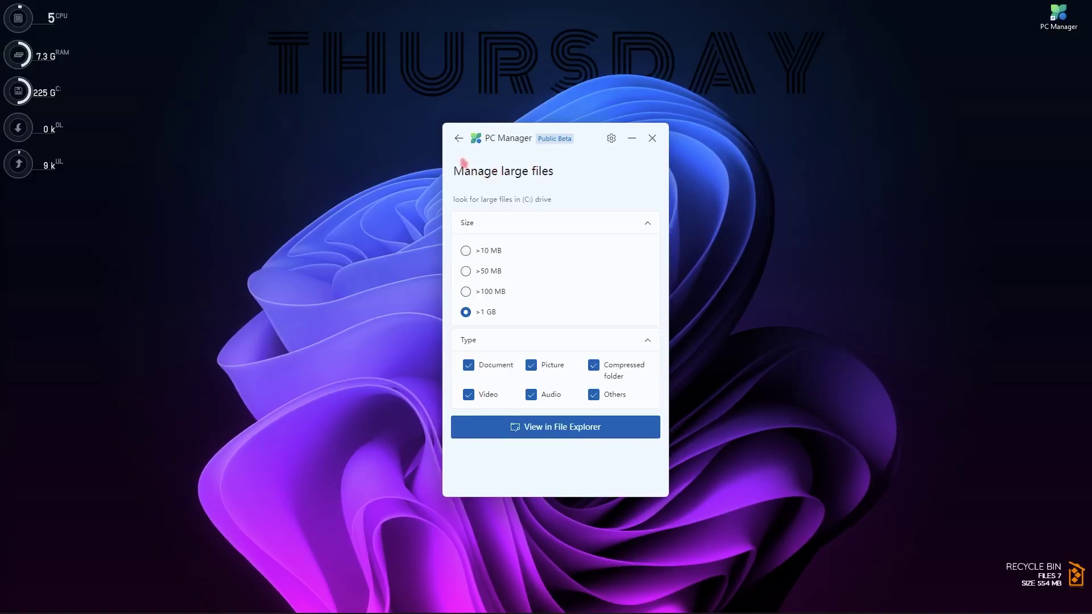
pyautogui.click(456, 140)
# - Deep-clean with Recycle bin and Edge temporary files included, freeing 1008.1 MB, then return to Storage Manager
pyautogui.click(528, 188)
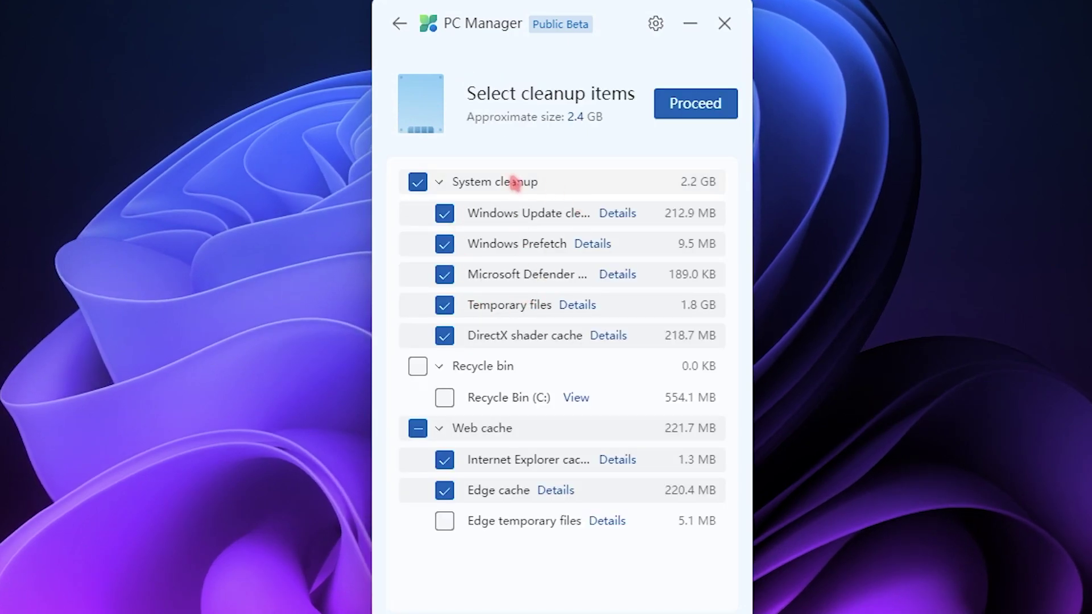
pyautogui.click(420, 367)
pyautogui.click(445, 521)
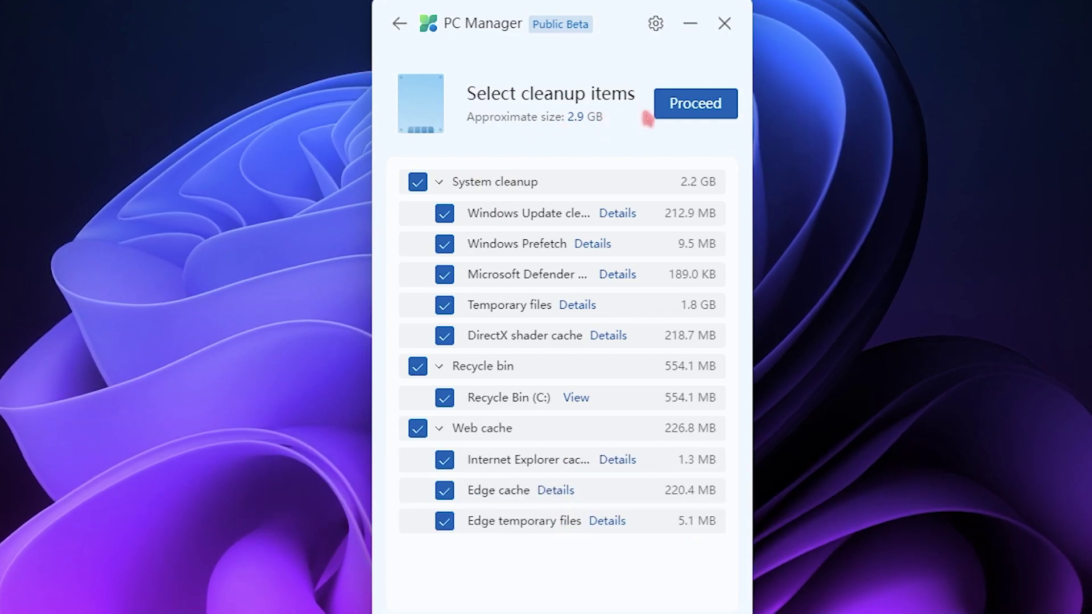
pyautogui.click(708, 108)
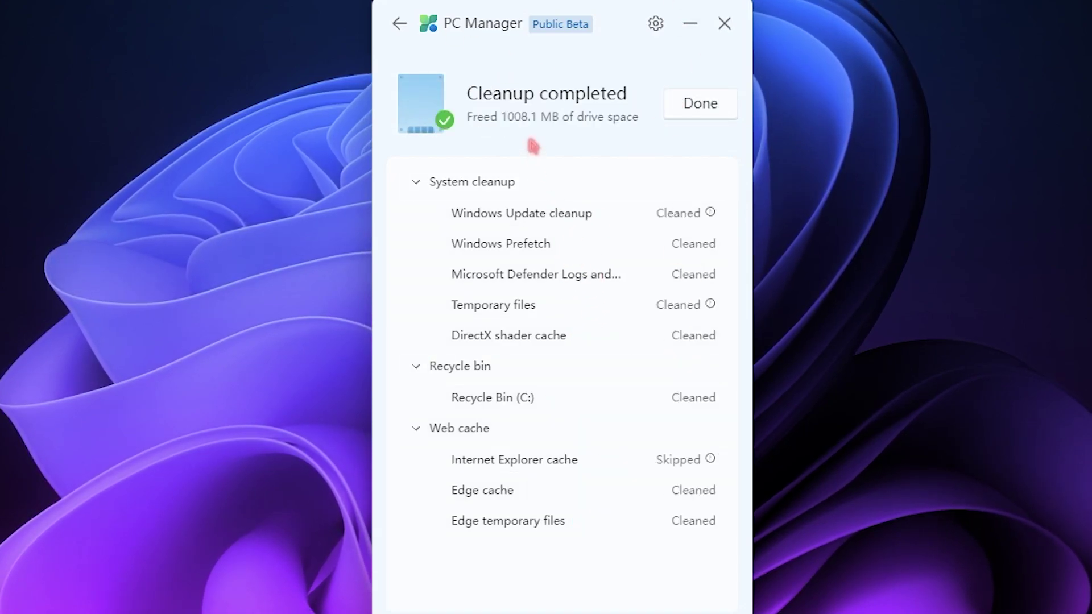
pyautogui.click(401, 25)
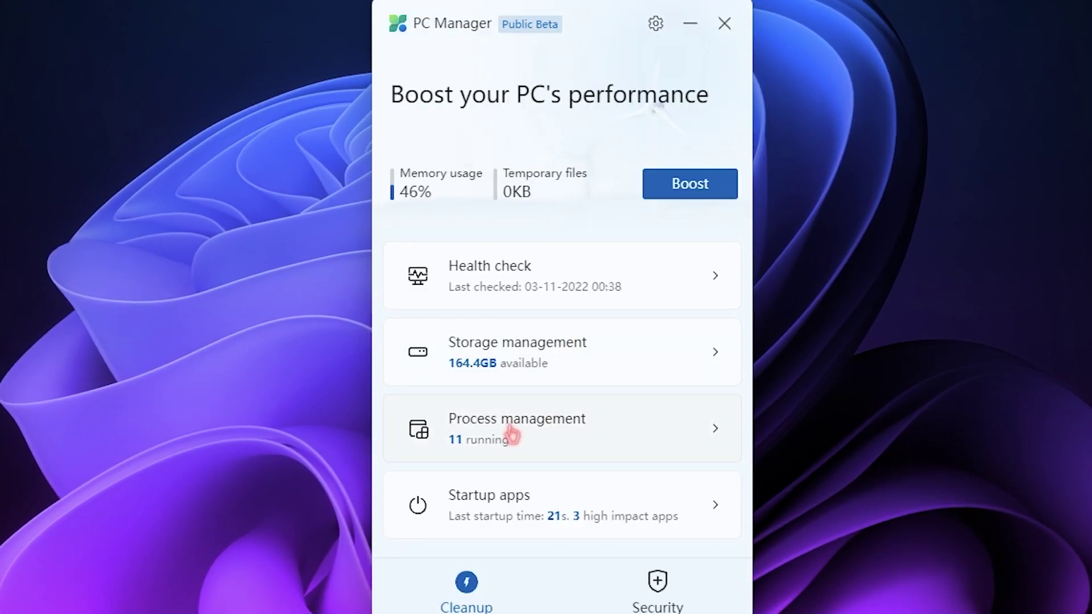
# - Browse the running processes in Process management, then go back to the main performance page
pyautogui.click(512, 435)
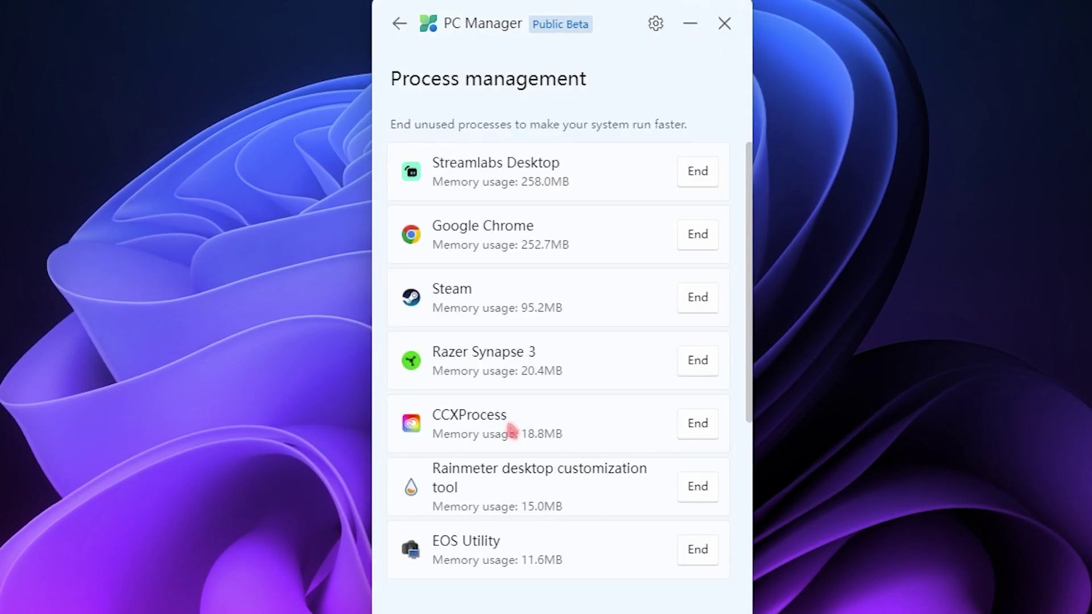
pyautogui.click(401, 26)
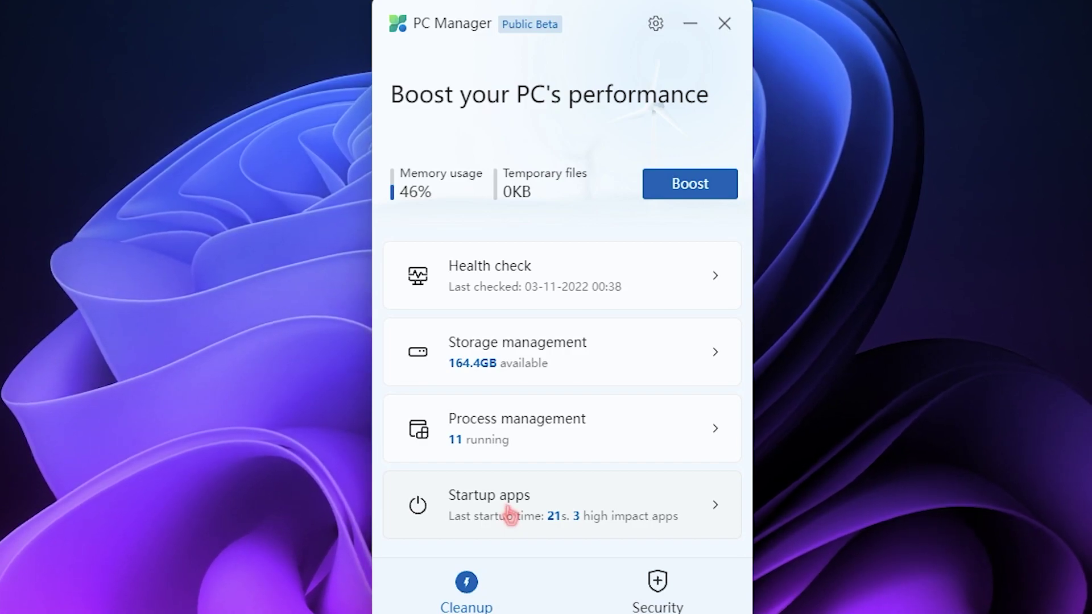
pyautogui.click(507, 440)
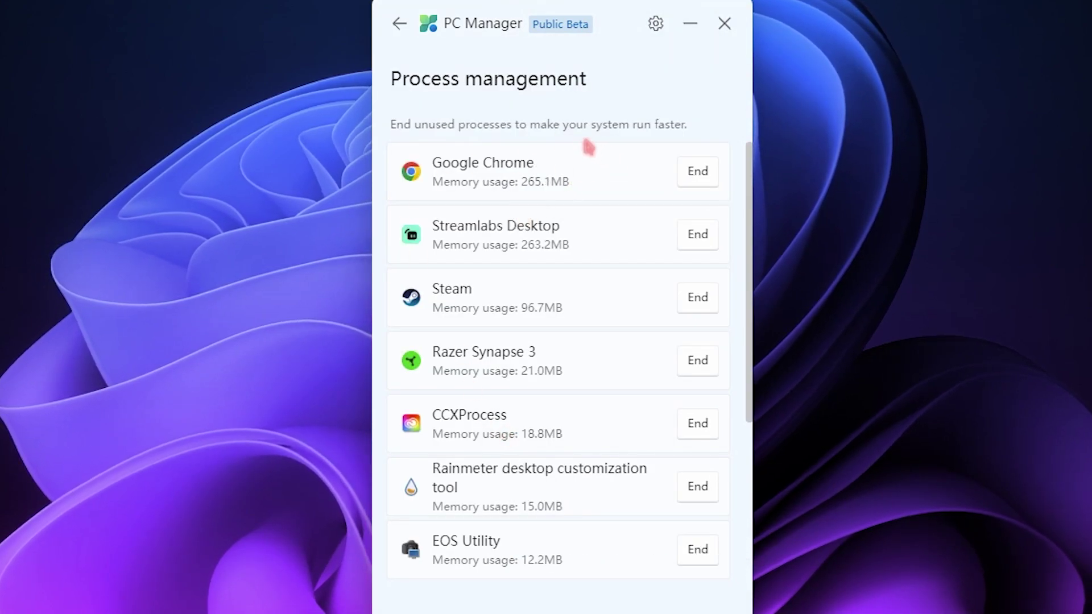
pyautogui.scroll(-3, 553, 503)
pyautogui.scroll(3, 565, 419)
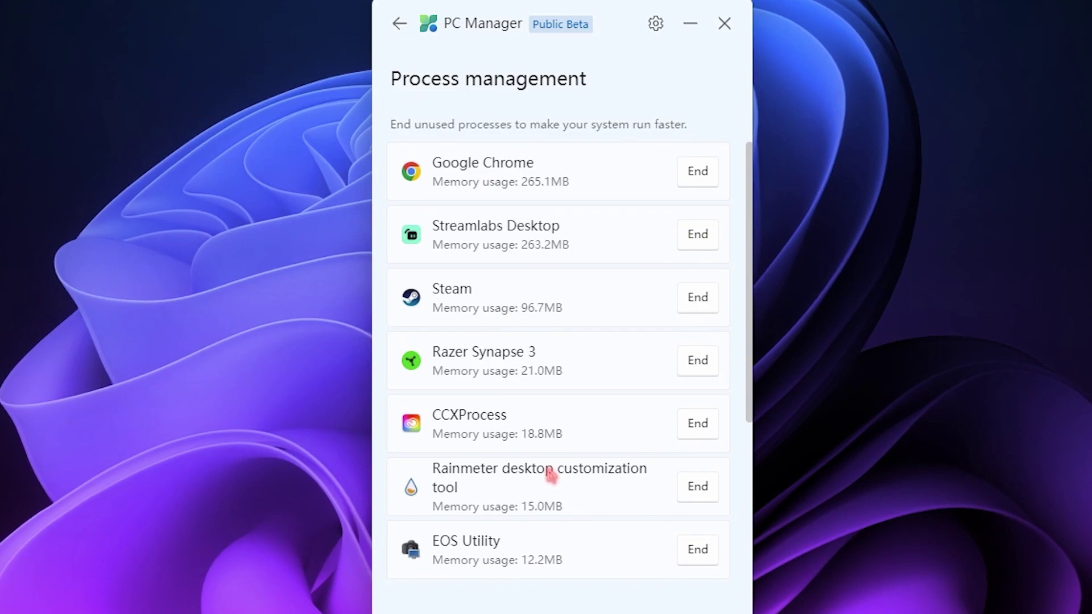
pyautogui.scroll(-1, 585, 264)
pyautogui.scroll(1, 589, 279)
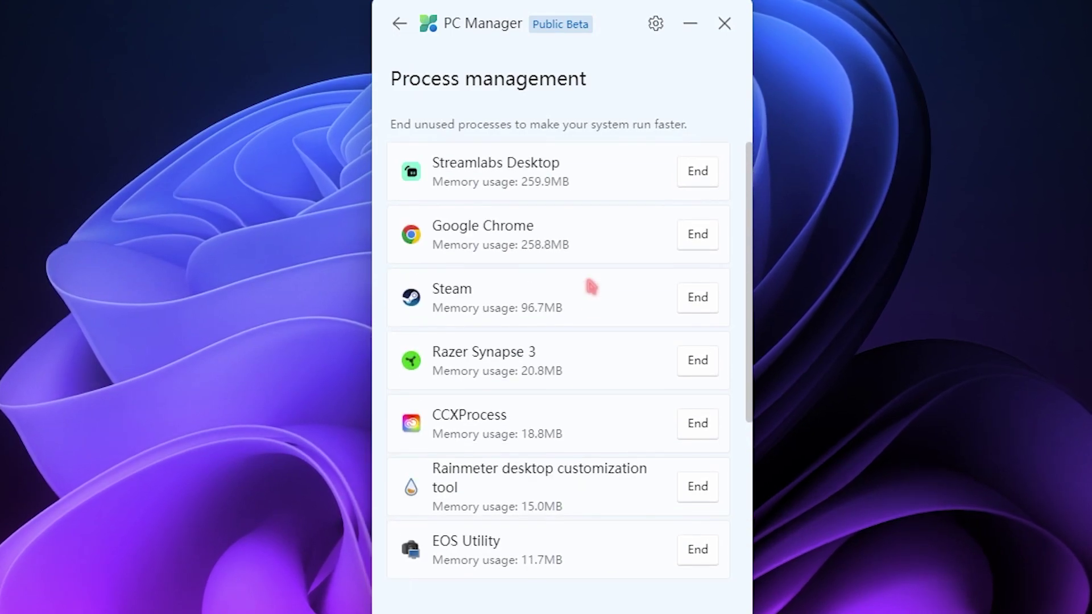
pyautogui.click(398, 23)
# - Switch CCXProcess Off in Startup apps and return to the home page
pyautogui.click(570, 521)
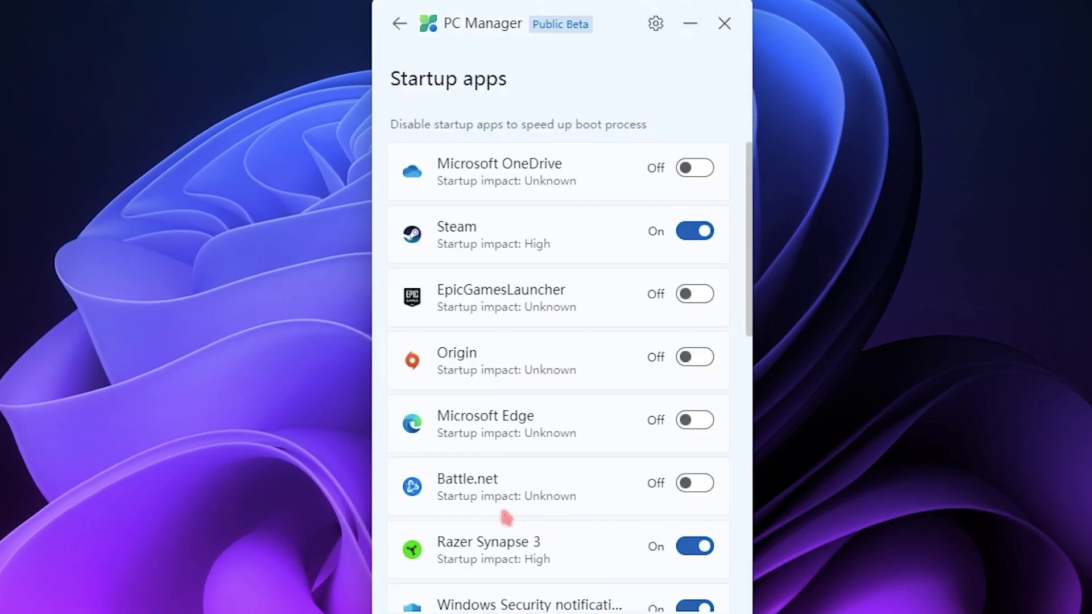
pyautogui.scroll(-10, 576, 216)
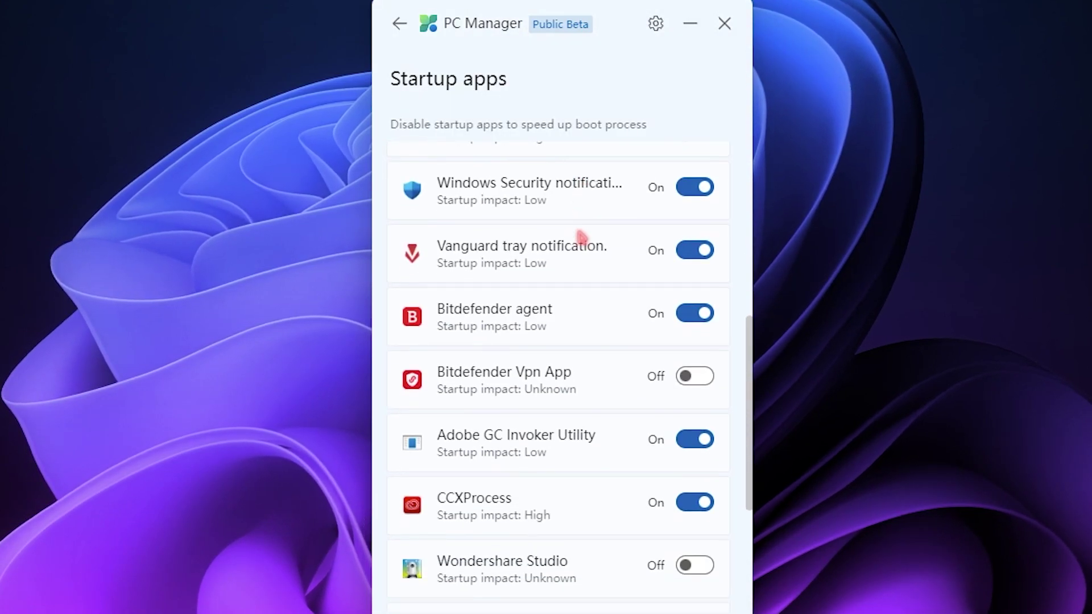
pyautogui.scroll(-1, 587, 340)
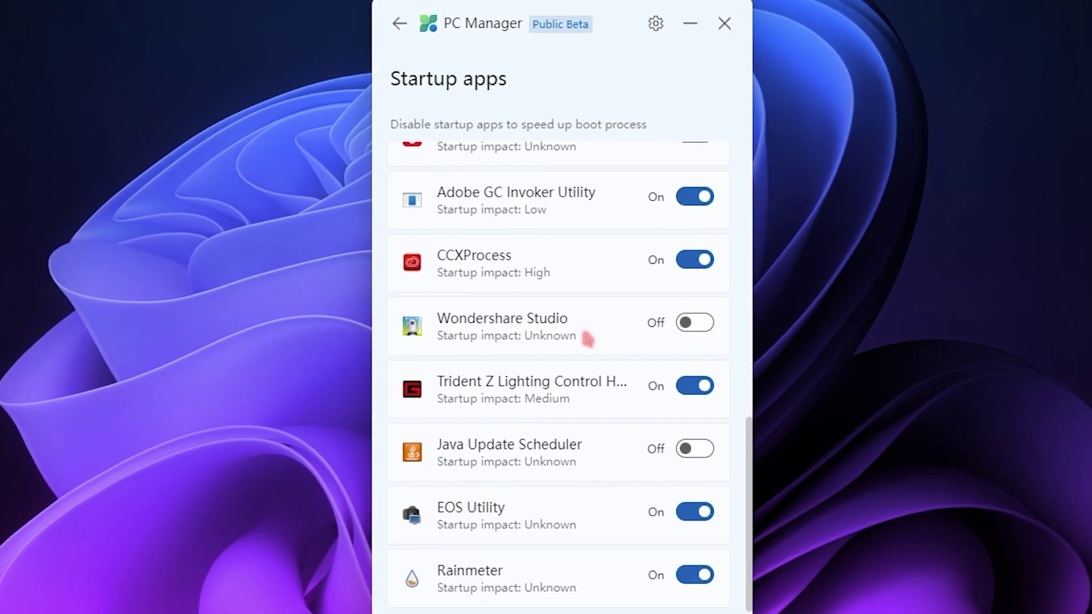
pyautogui.click(695, 259)
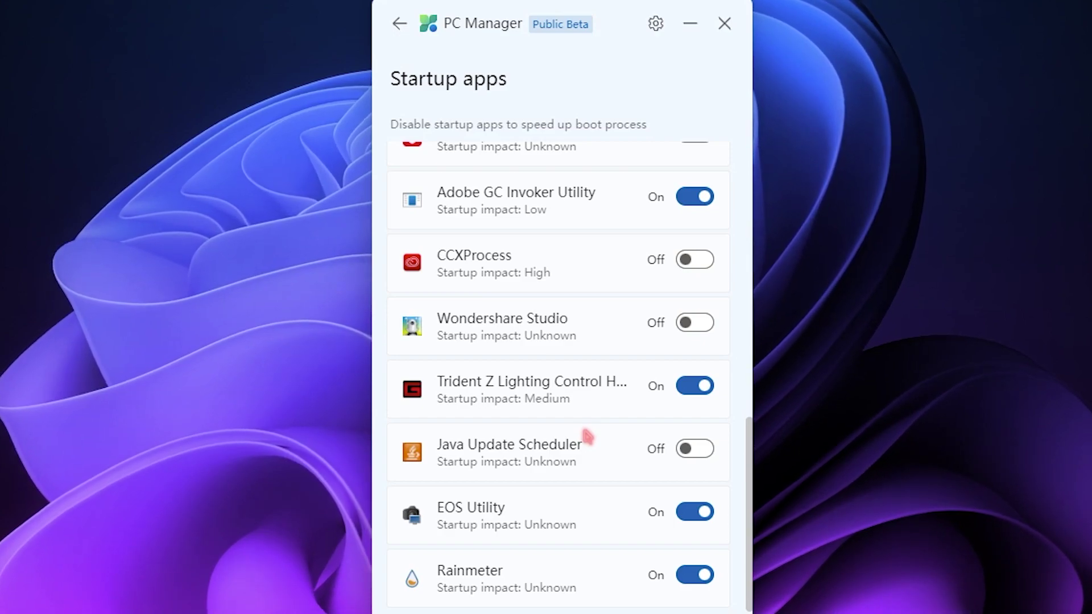
pyautogui.scroll(10, 587, 437)
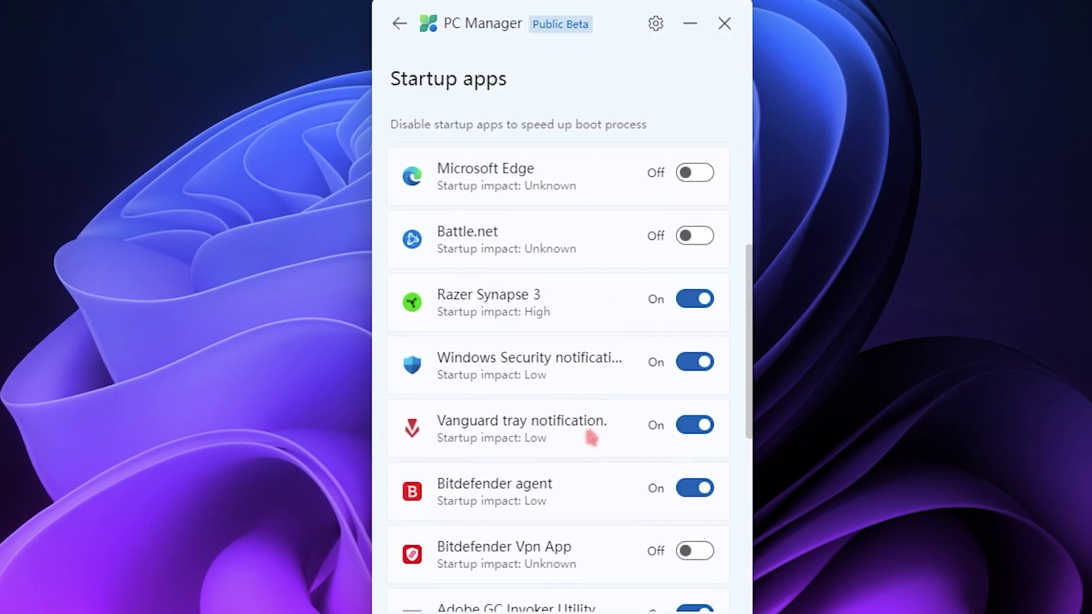
pyautogui.click(401, 25)
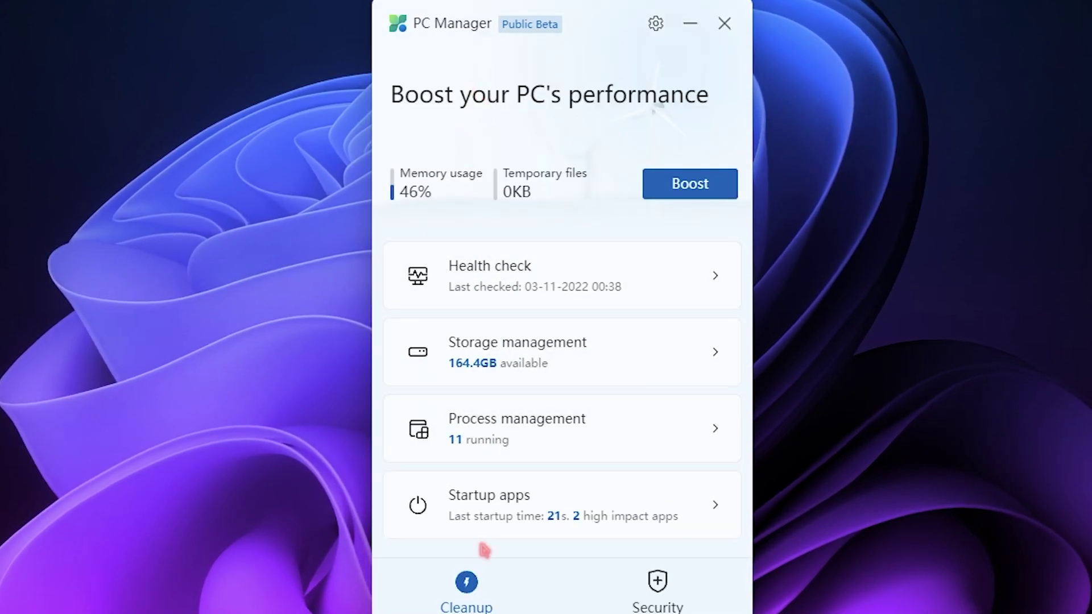
# - Start a threat scan from the Security page and leave it processing in the background
pyautogui.click(637, 595)
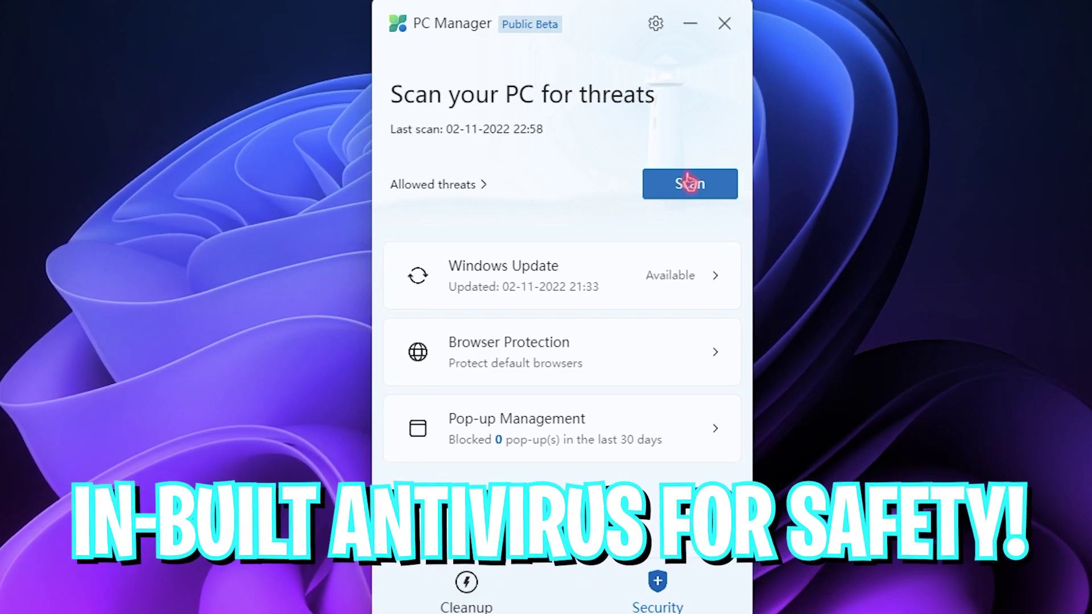
pyautogui.click(679, 196)
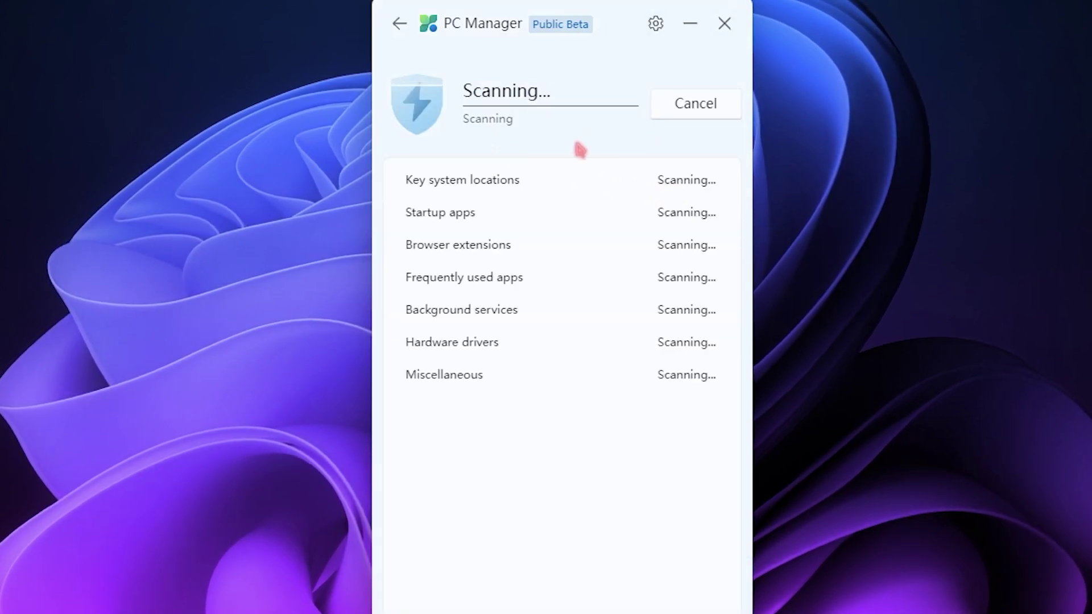
pyautogui.click(400, 23)
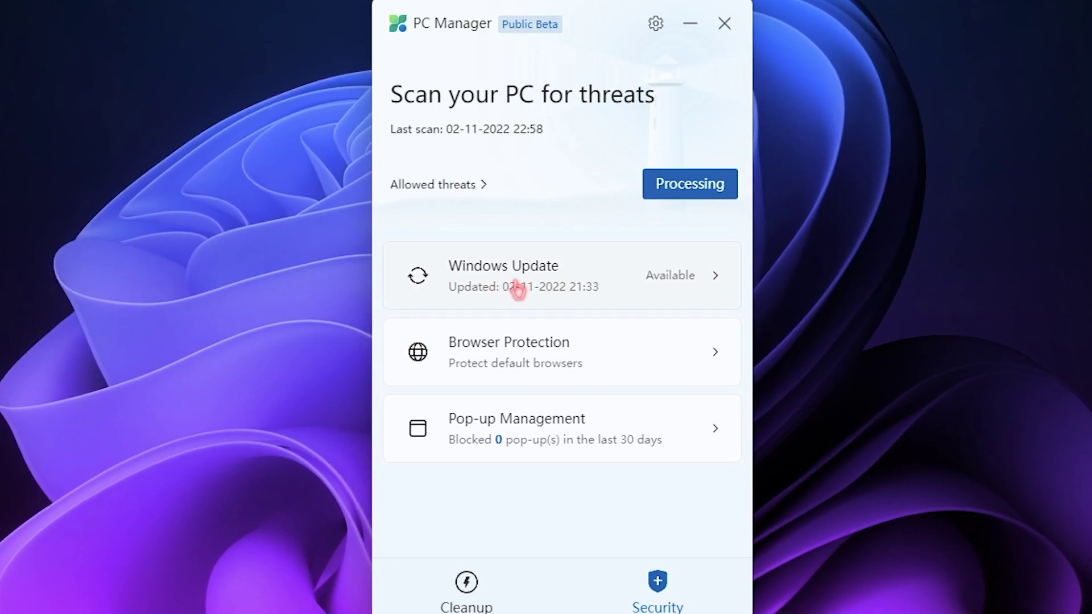
# - Review the Virus definitions update under Windows Update, then return to the Security page
pyautogui.click(563, 280)
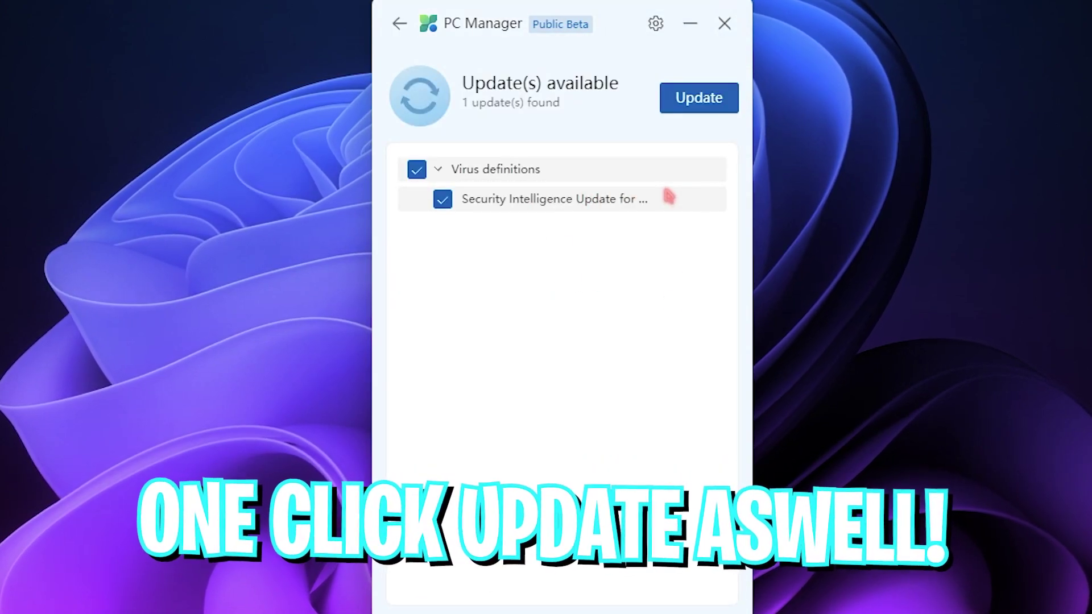
pyautogui.click(696, 111)
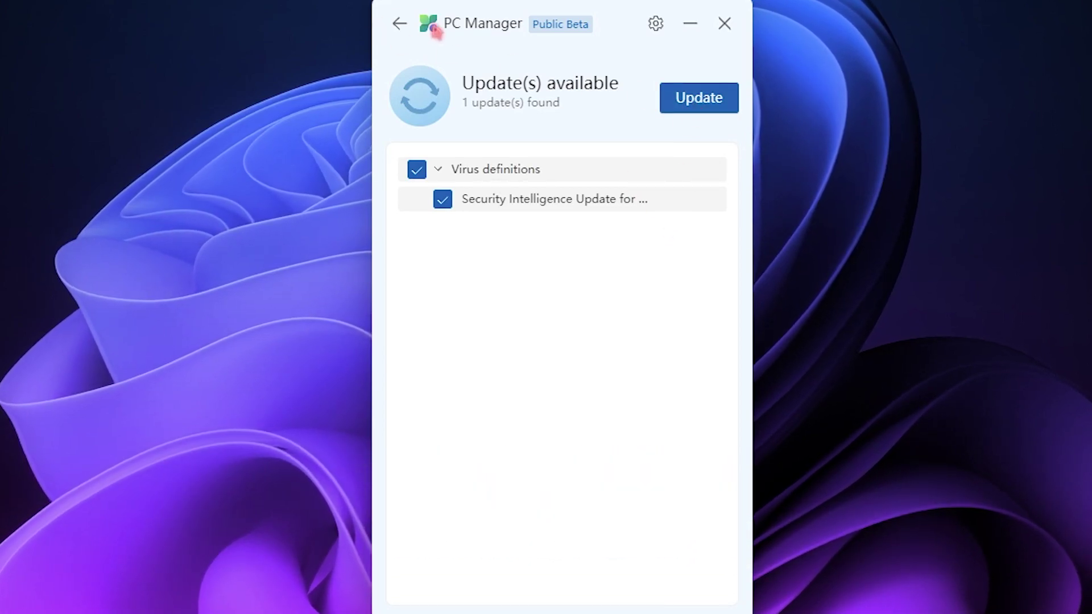
pyautogui.click(400, 26)
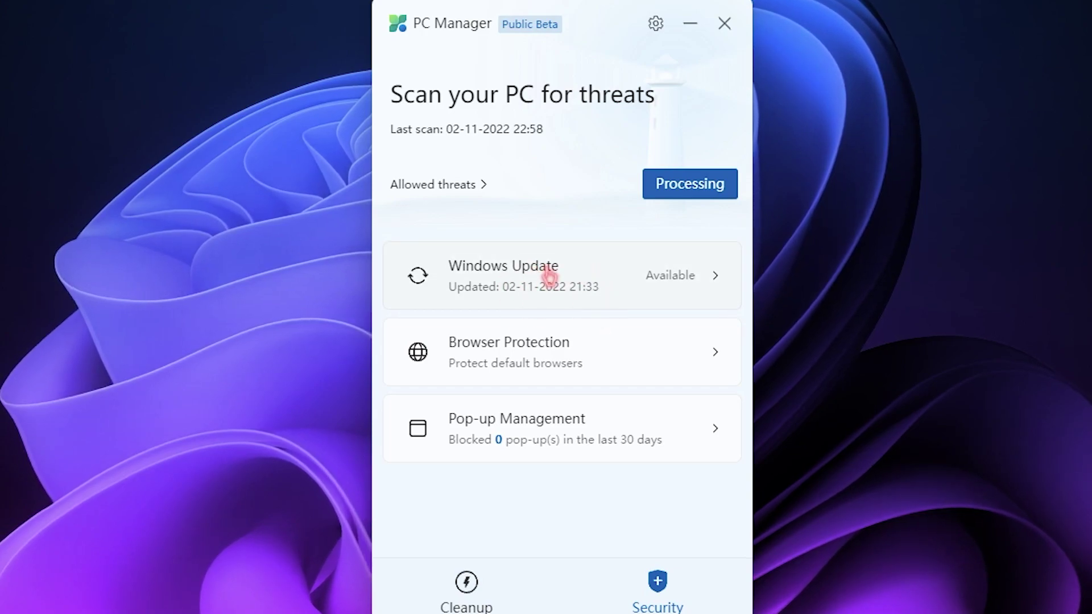
# - Turn on 'Block change by malicious apps' in Browser Protection and return to Security
pyautogui.click(561, 355)
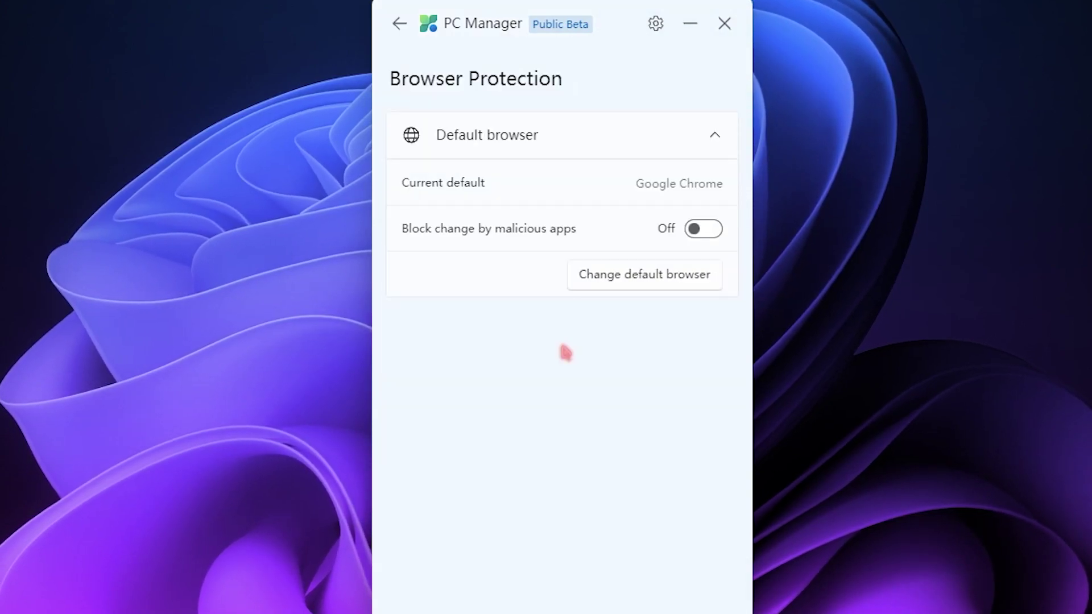
pyautogui.click(709, 233)
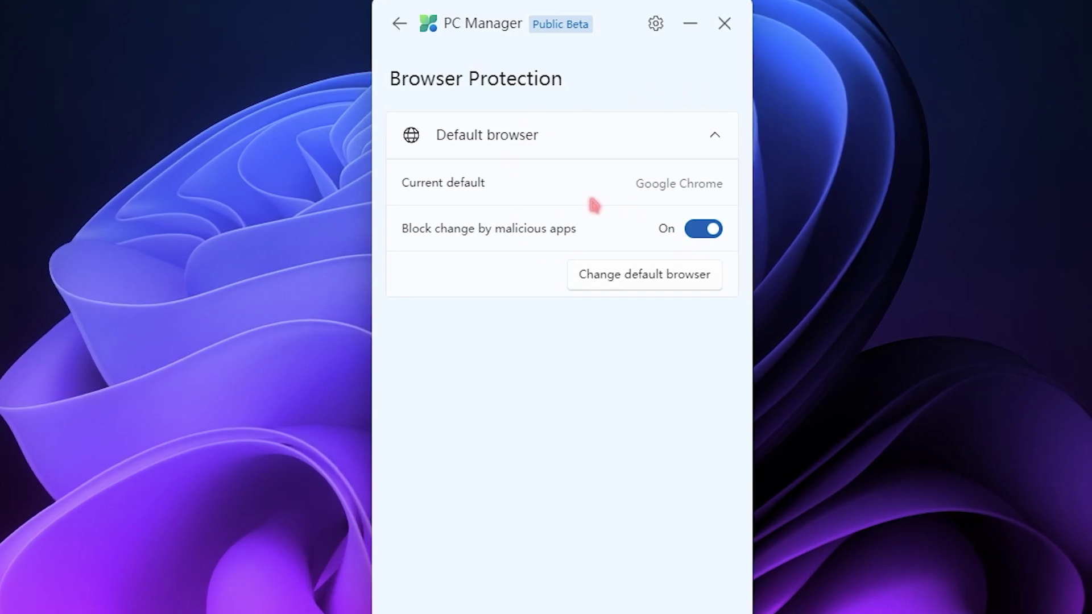
pyautogui.click(399, 24)
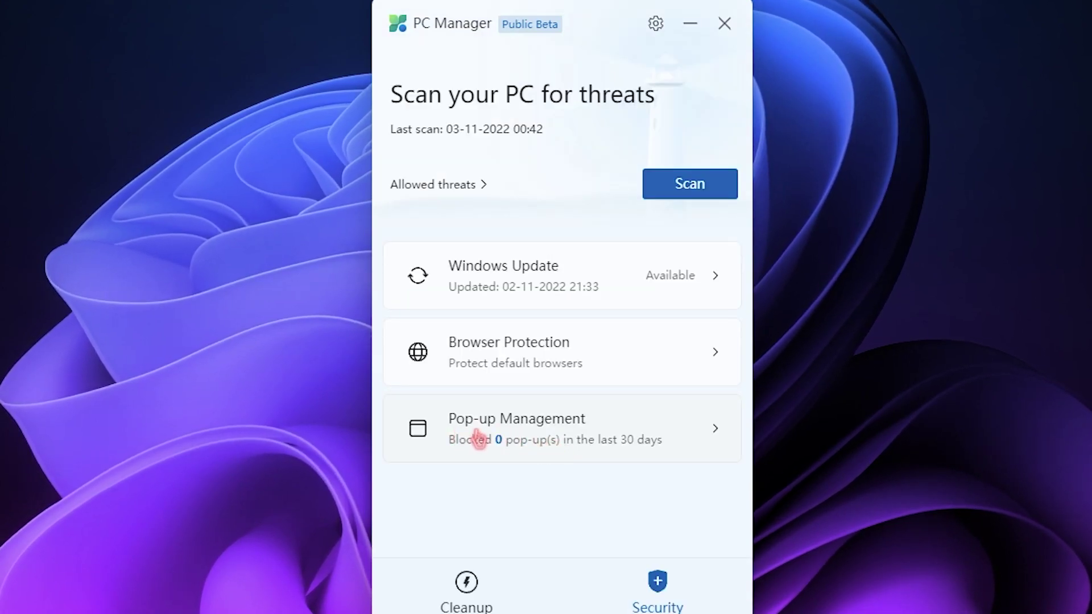
pyautogui.click(514, 435)
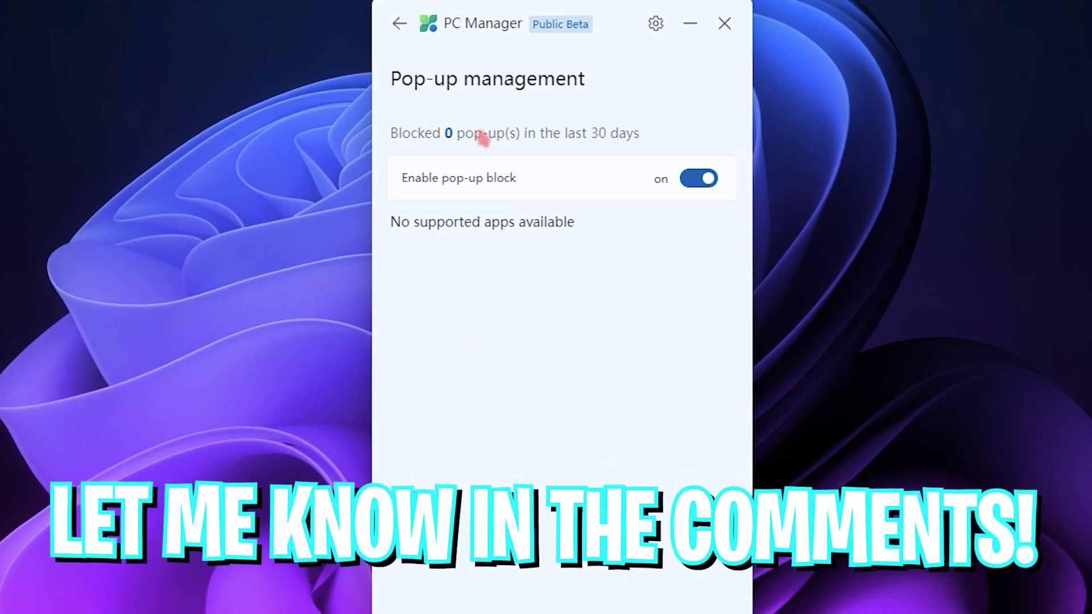
pyautogui.click(400, 23)
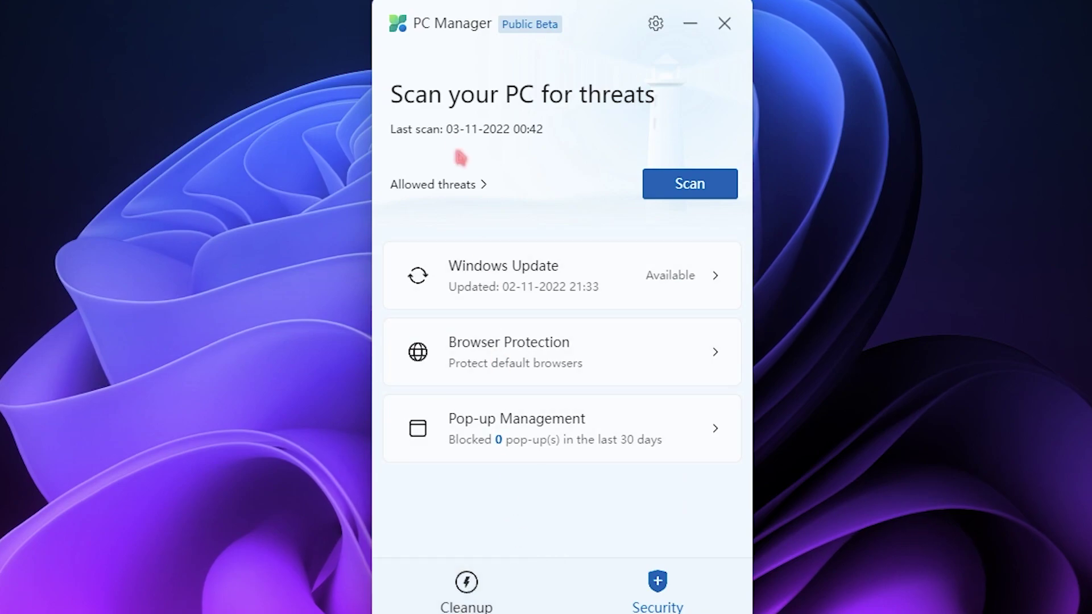